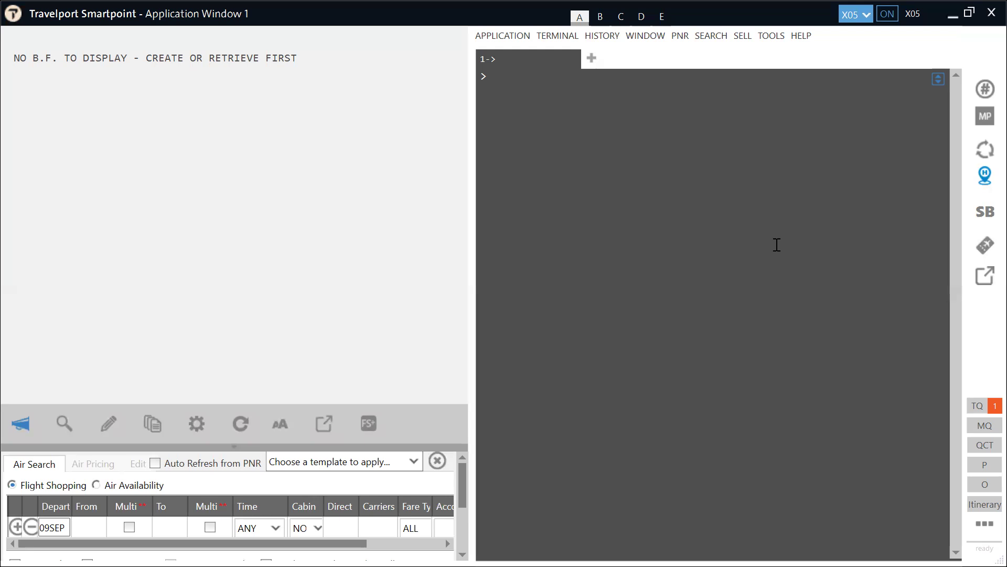
- Search fares for a one-way trip from DEL to YYZ on 10 September with the entry FSDEL10SEPYYZ
left_click(605, 163)
type("FSDEL10SEPYYZ")
key("Return")
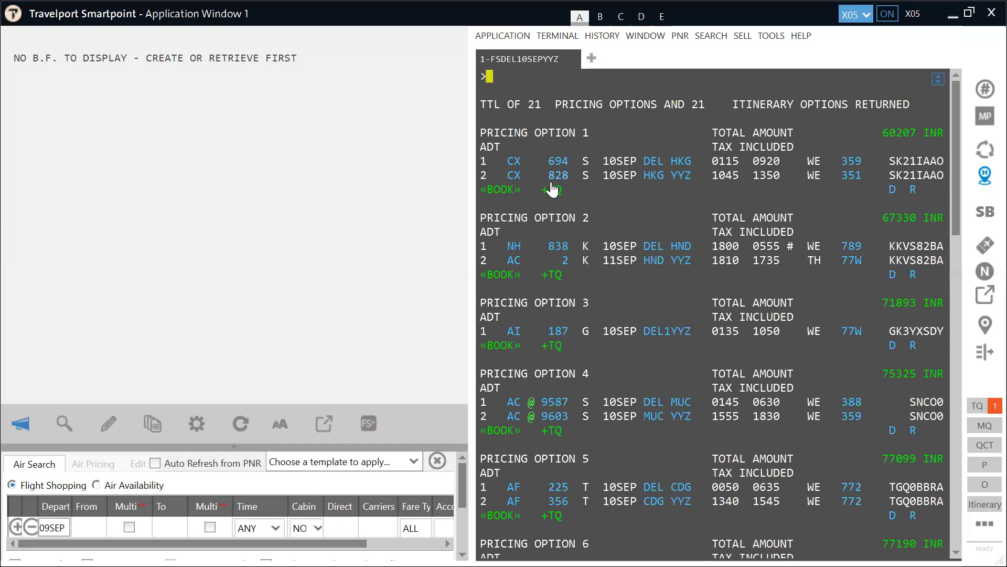
- Examine the routings, transit cities, timings and fares of pricing options 1 to 16 in the DEL to YYZ results
mouse_move(566, 183)
mouse_move(682, 246)
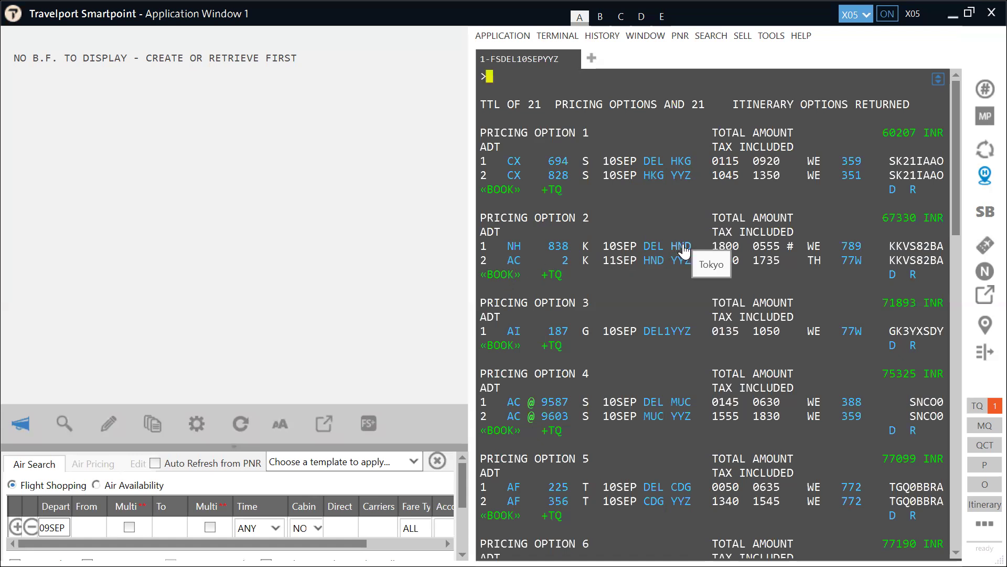
mouse_move(686, 266)
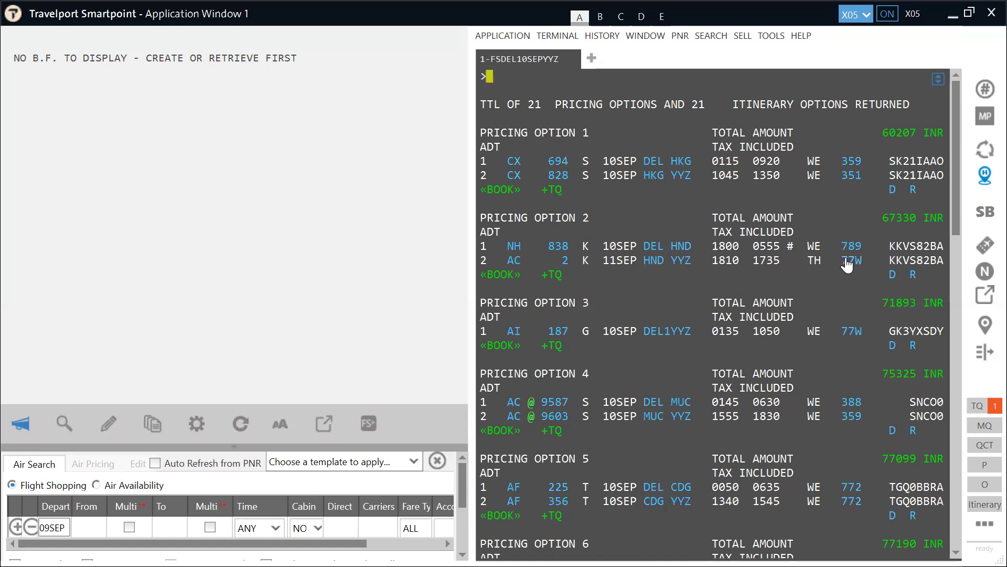
mouse_move(847, 265)
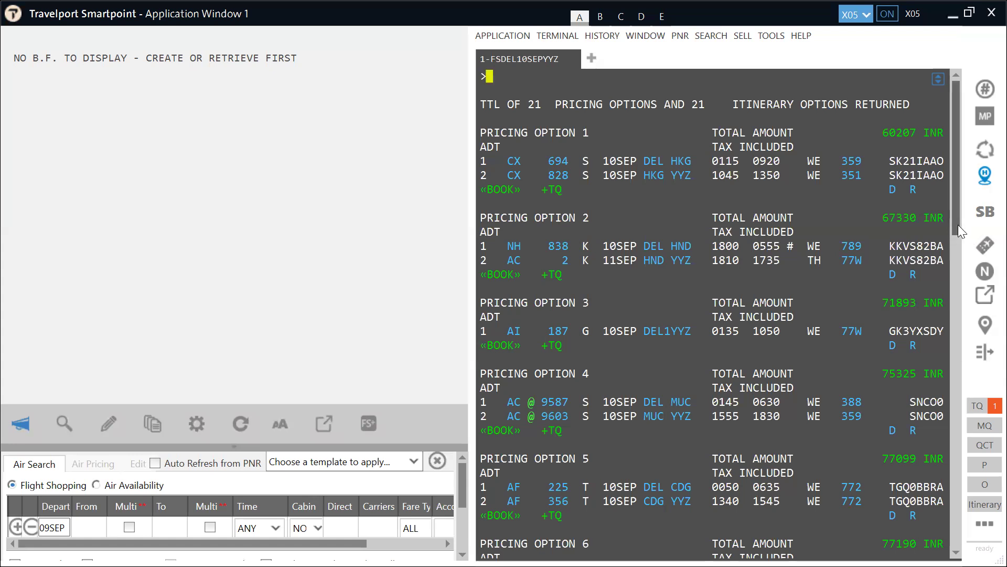
scroll(958, 225, "down", 5)
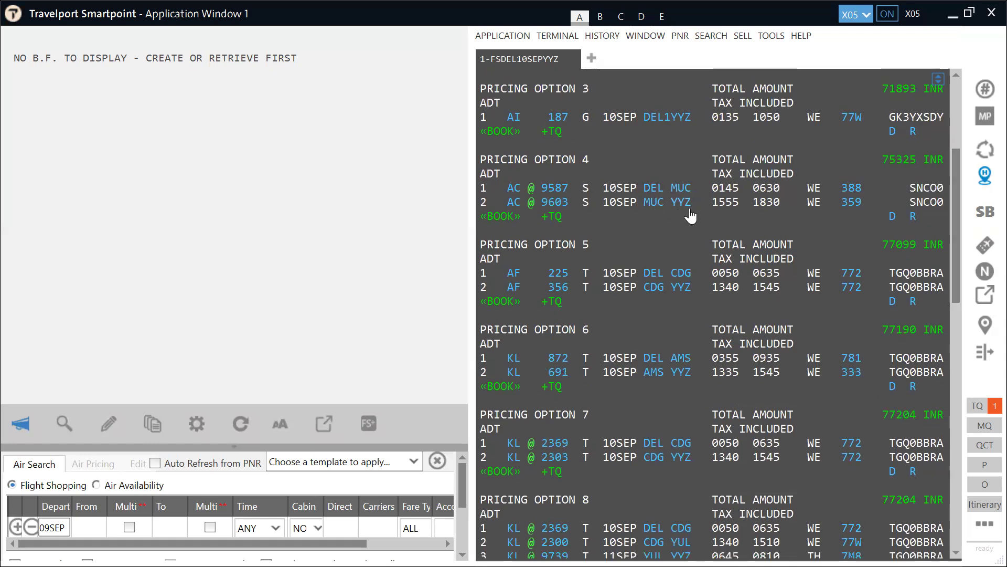
mouse_move(681, 195)
left_click_drag(957, 288, 970, 355)
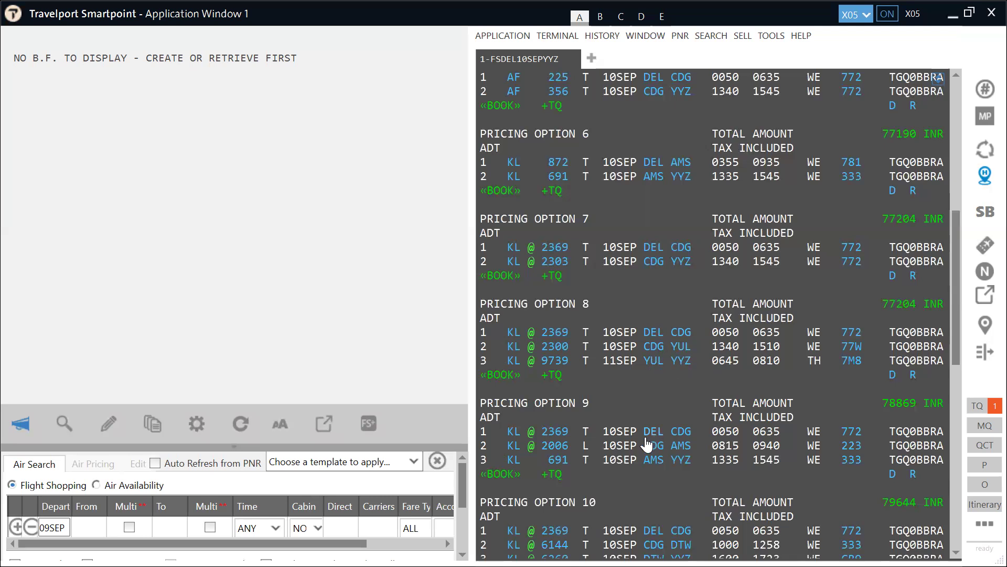
mouse_move(689, 453)
mouse_move(684, 354)
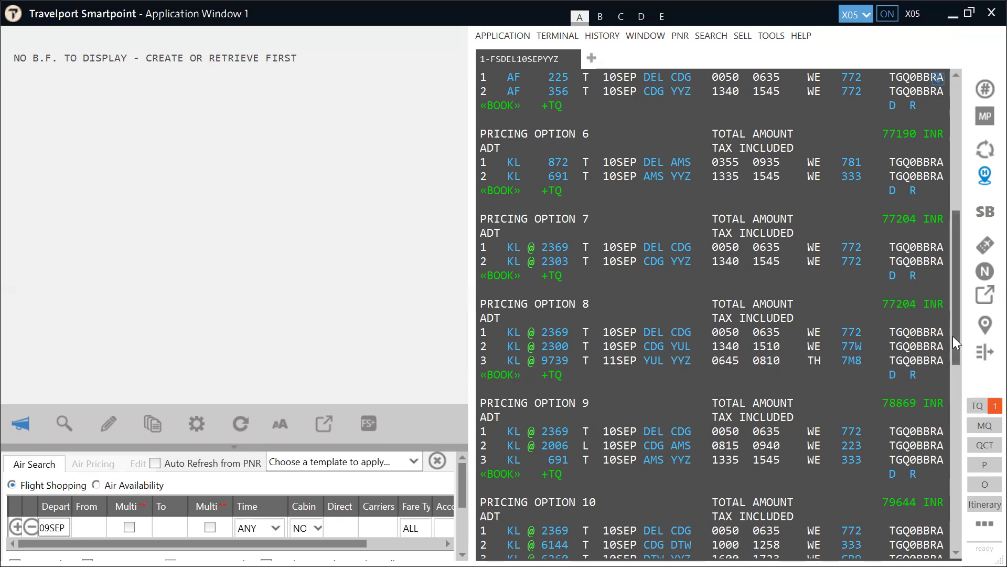
scroll(956, 356, "down", 5)
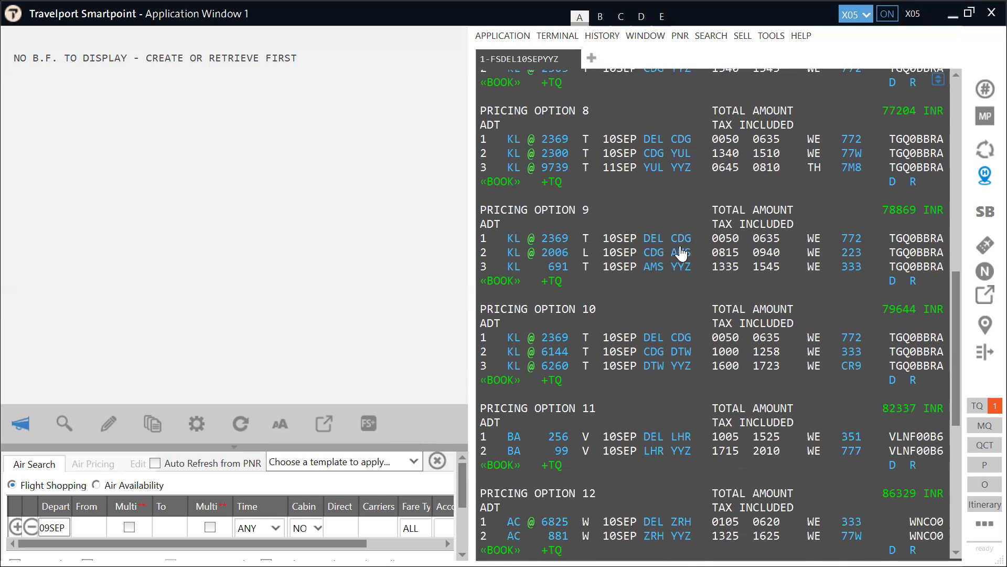
mouse_move(686, 258)
mouse_move(692, 277)
left_click_drag(958, 384, 975, 450)
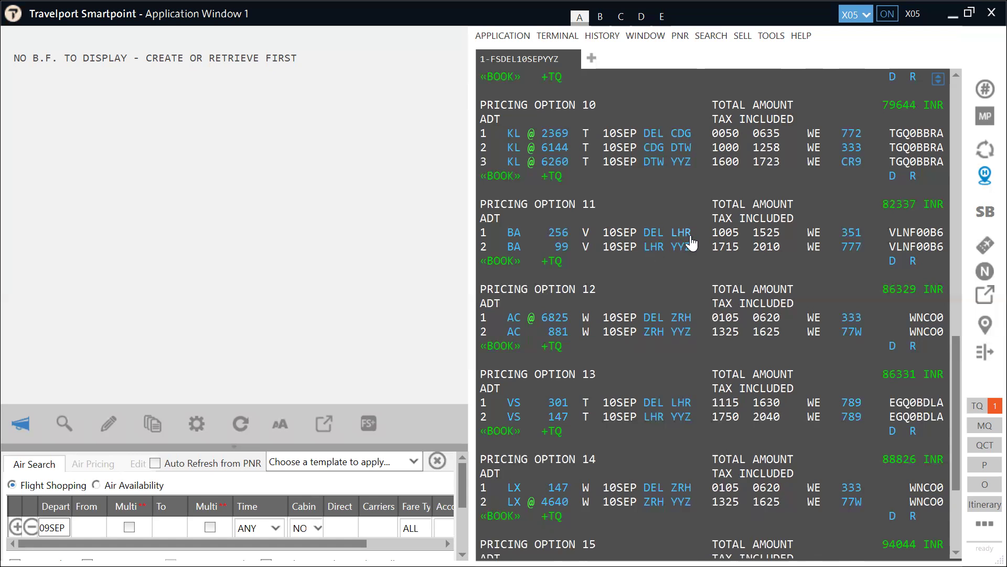
mouse_move(690, 242)
mouse_move(685, 249)
scroll(956, 551, "down", 3)
scroll(957, 552, "down", 3)
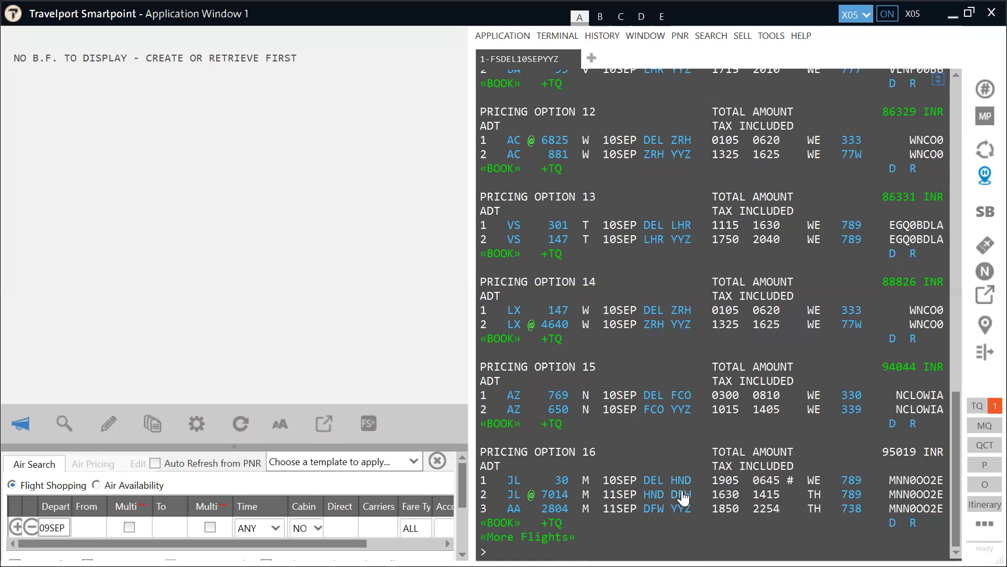
- Load more flights for the DEL to YYZ search and review pricing options 17 to 21
left_click(545, 541)
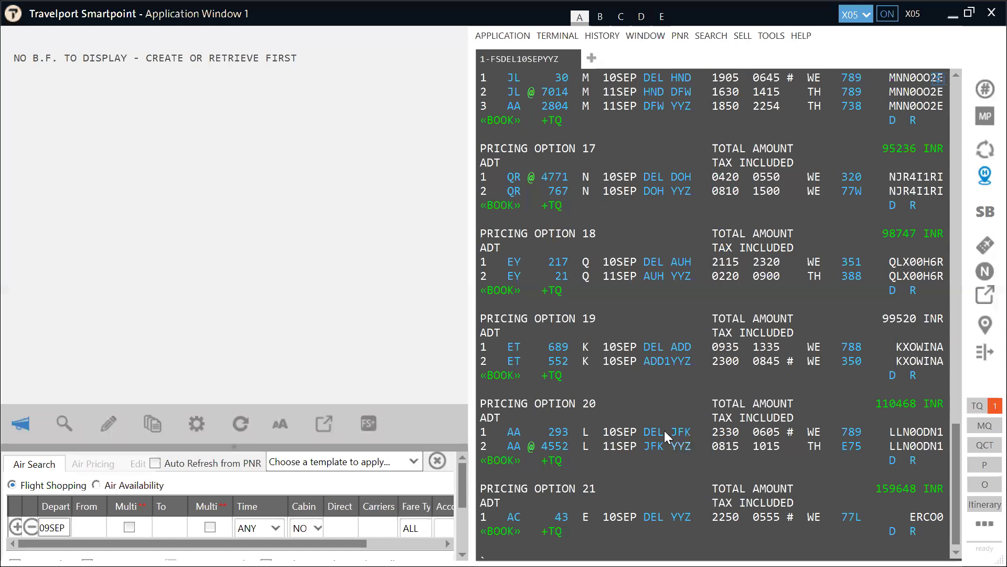
mouse_move(674, 448)
scroll(956, 474, "up", 1)
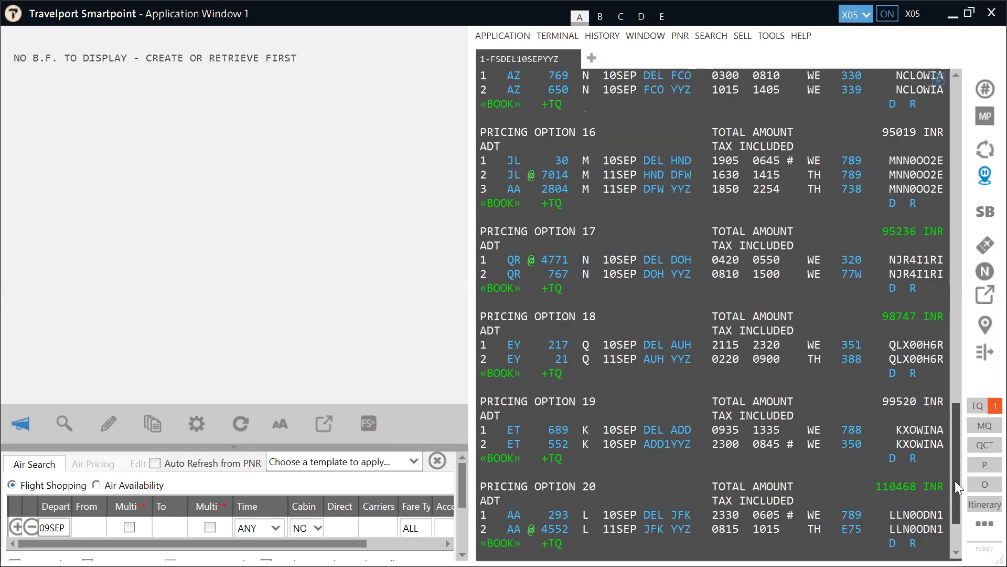
scroll(953, 503, "down", 2)
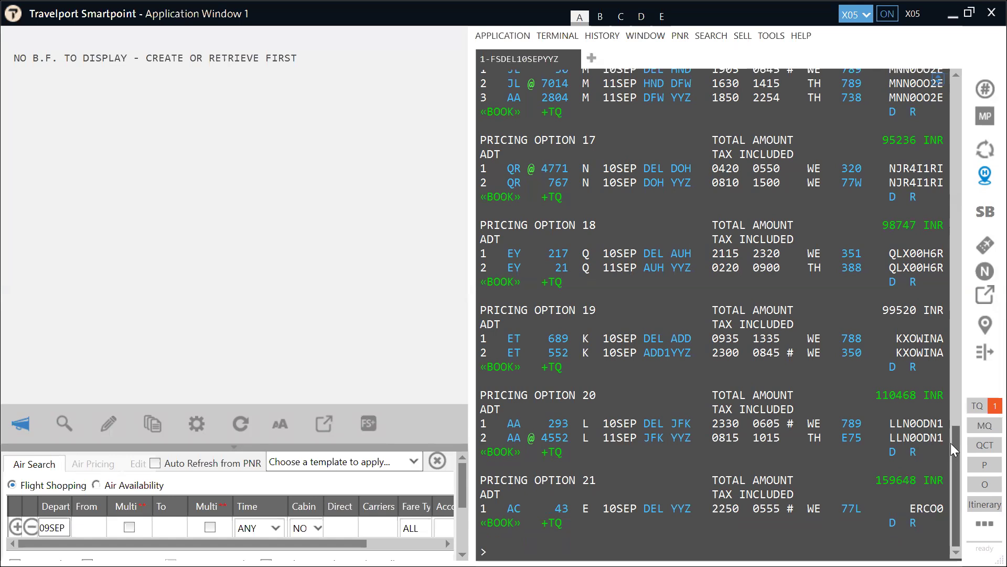
- Try to book pricing option 1, CX 694 and CX 828 from DEL via HKG to YYZ, and clear the terminal
left_click_drag(954, 444, 955, 120)
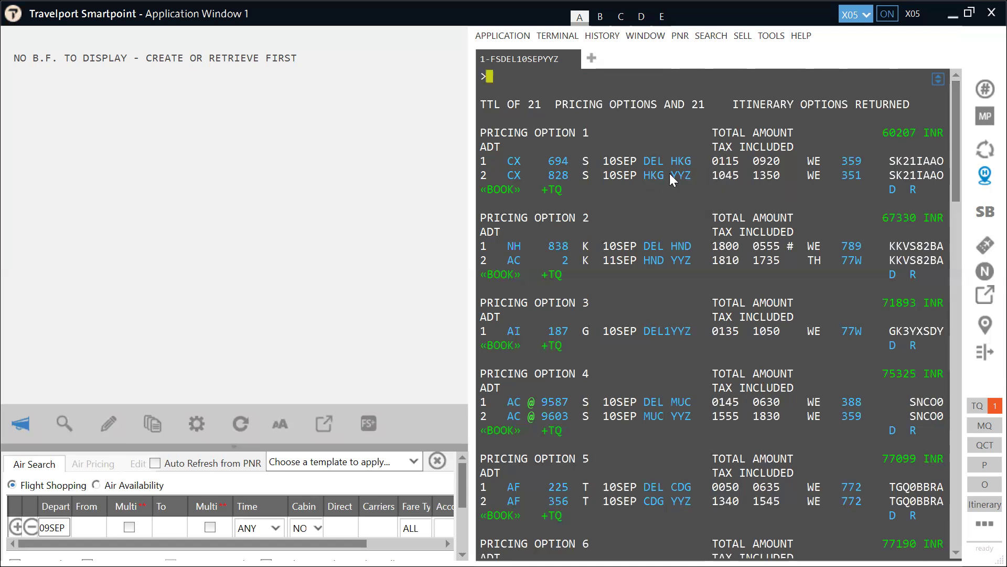
left_click(503, 188)
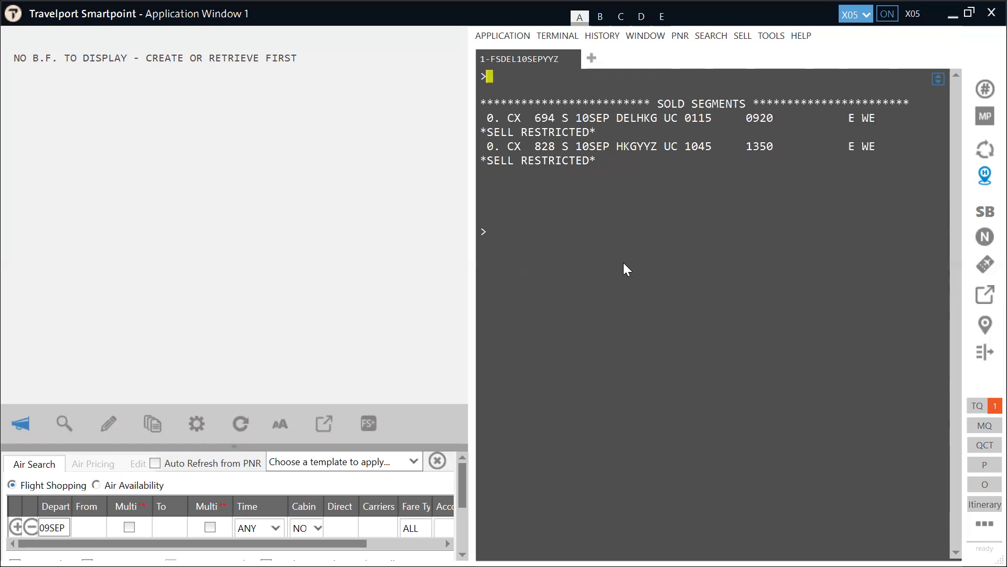
key("ctrl+shift+Delete")
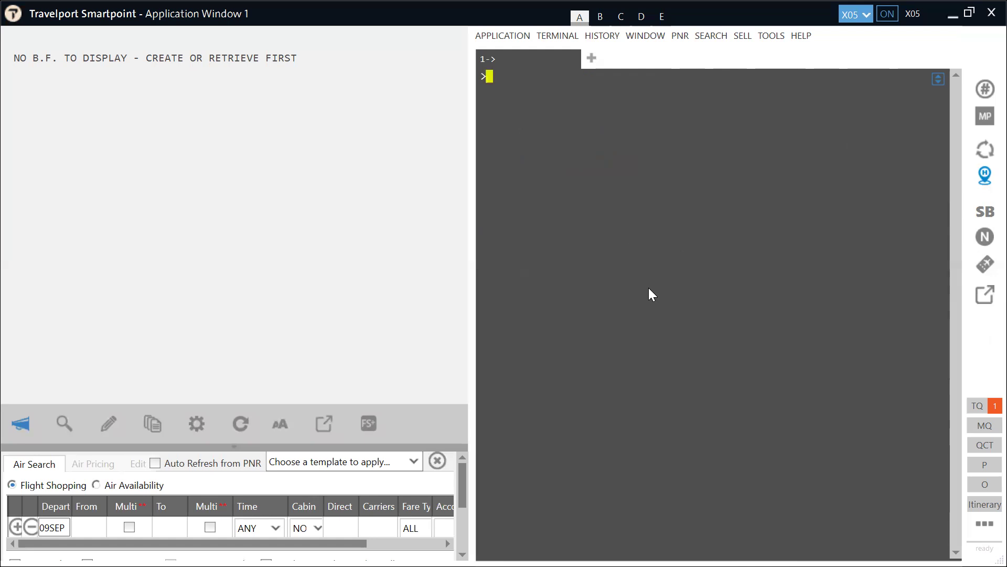
- Rerun the FSDEL10SEPYYZ fare search and look through the refreshed pricing options, clearing the terminal when done
key("Up")
key("Return")
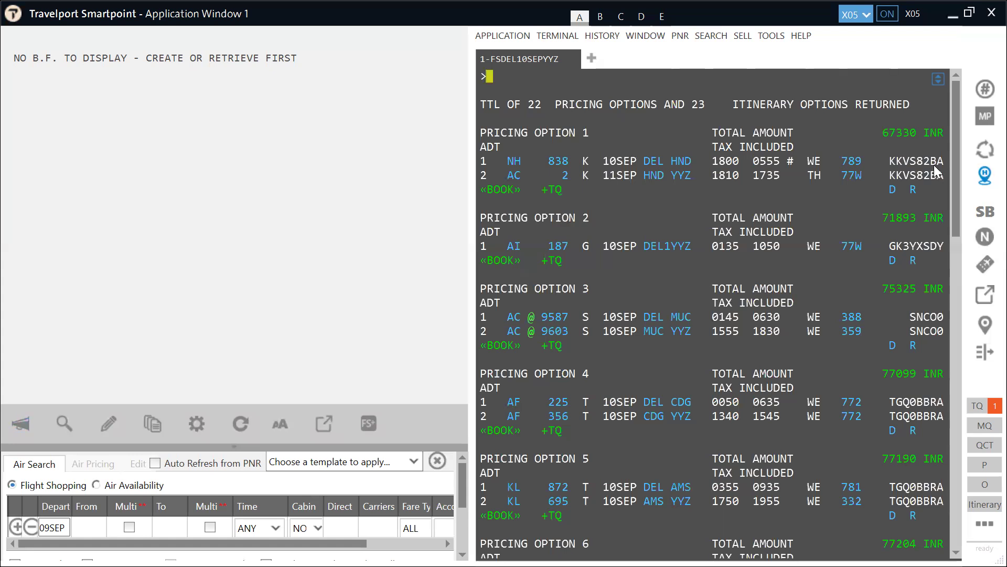
left_click_drag(957, 170, 953, 240)
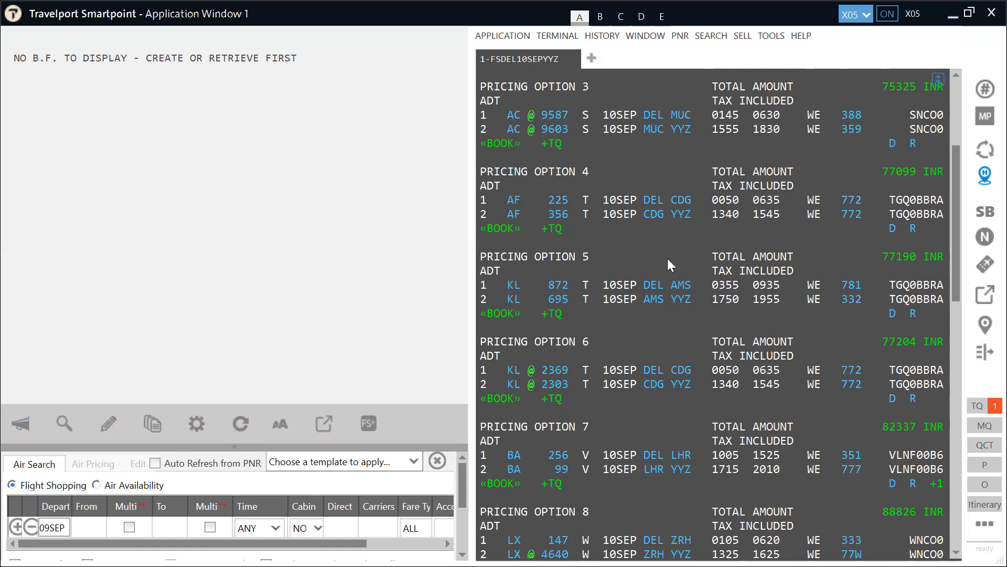
key("Pause")
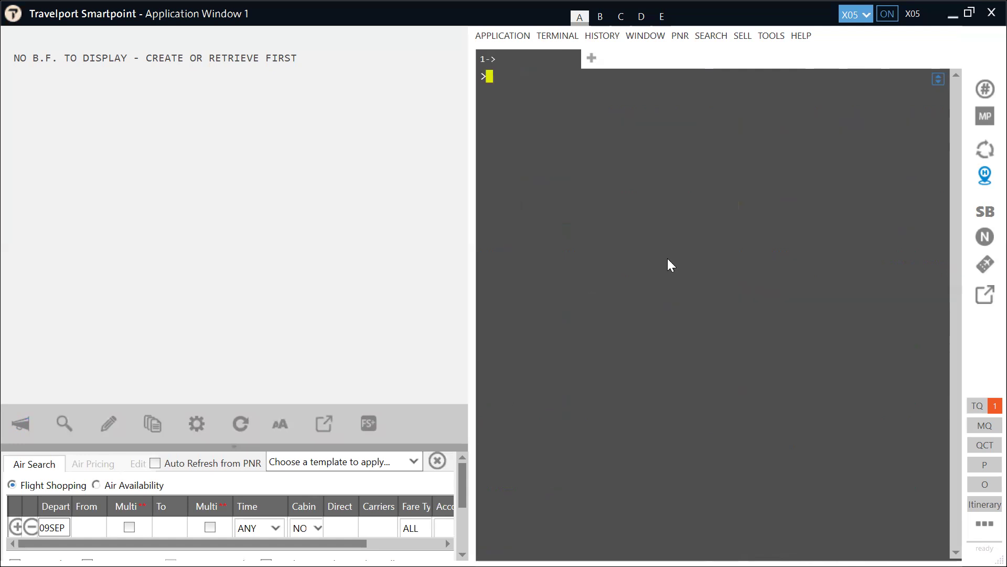
- Request Timatic visa information through the TI-MV form with nationality DEL, destination YYZ and transit city HKG, and read its continuation page
type("TI-MV")
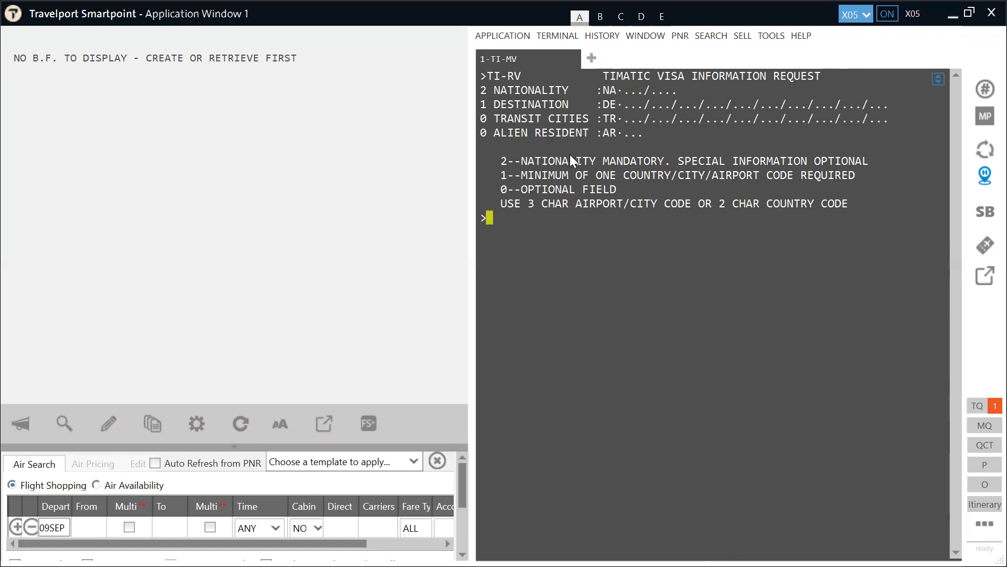
left_click(624, 90)
type("DEL")
left_click(629, 104)
type("YYZ")
left_click(626, 121)
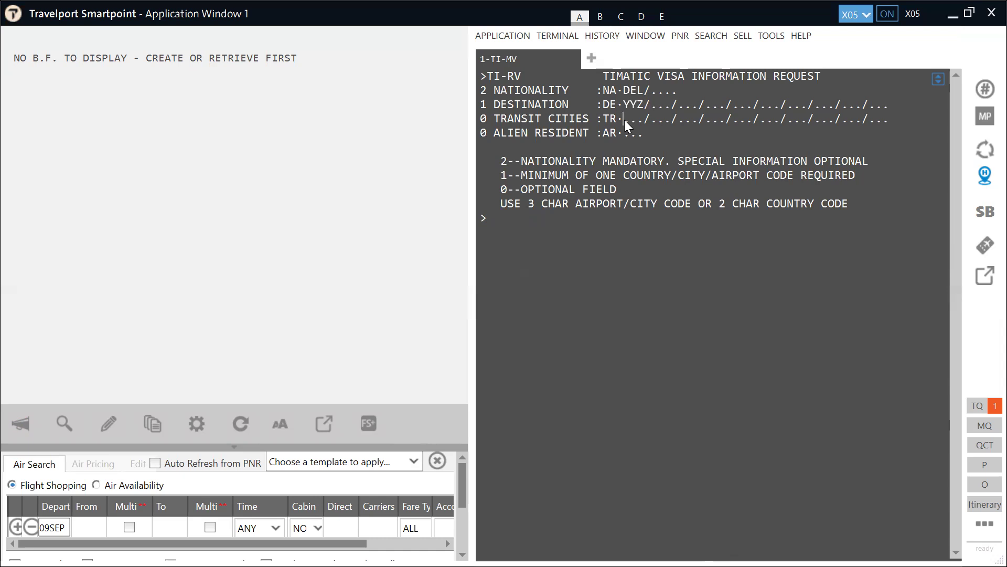
type("HKG")
key("Return")
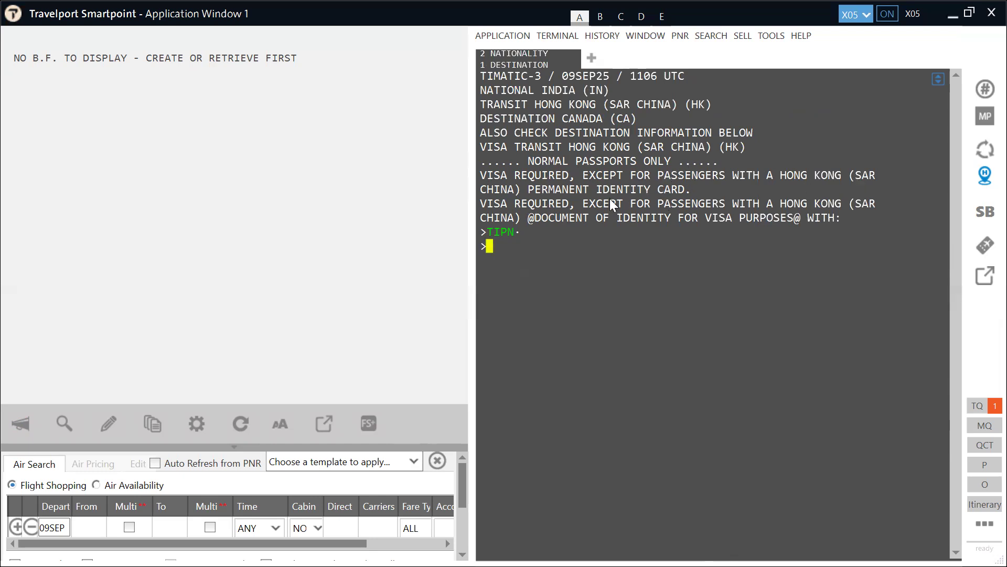
left_click(498, 229)
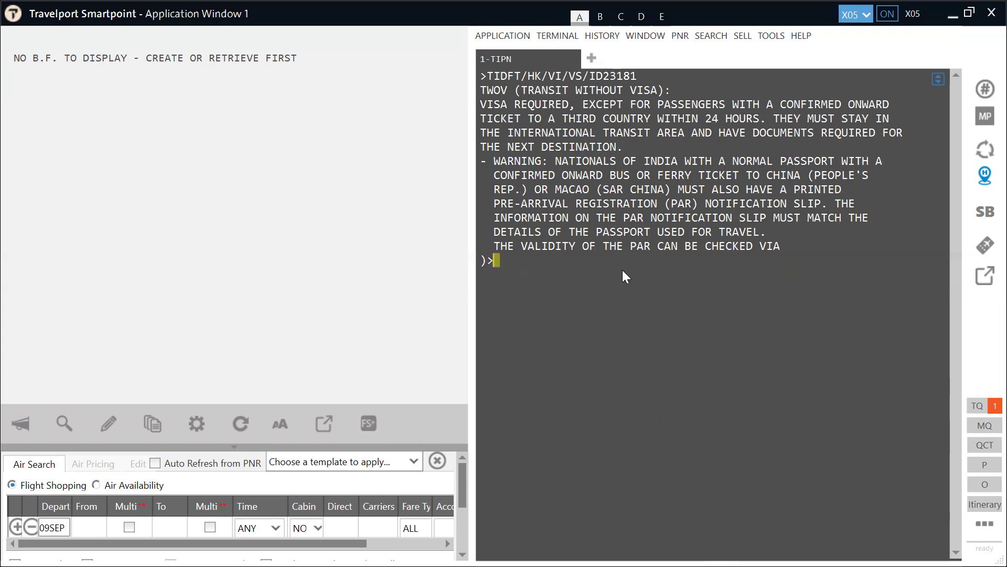
key("Pause")
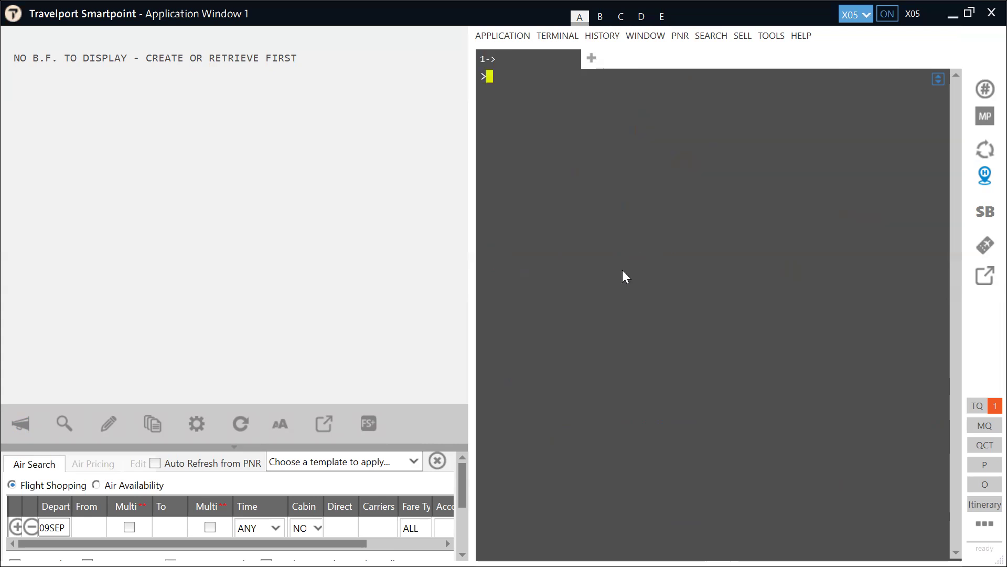
- Request Timatic visa information in a fresh TI-MV form with nationality IND, destination YYZ and transit city FRA
type("TIPN")
key("Return")
key("Return")
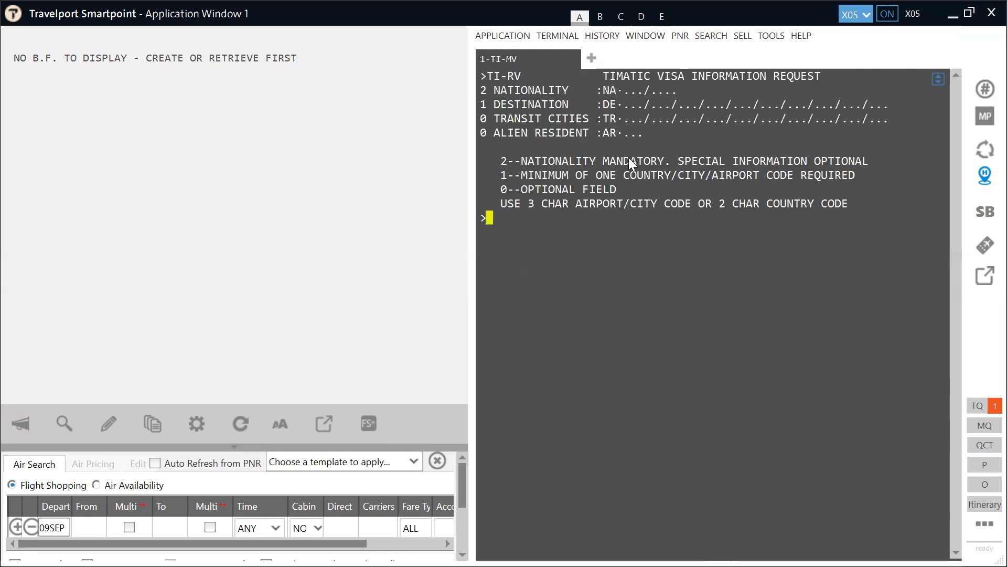
left_click(624, 91)
key("Delete")
type("INDYYZ")
left_click(627, 121)
type("FRA")
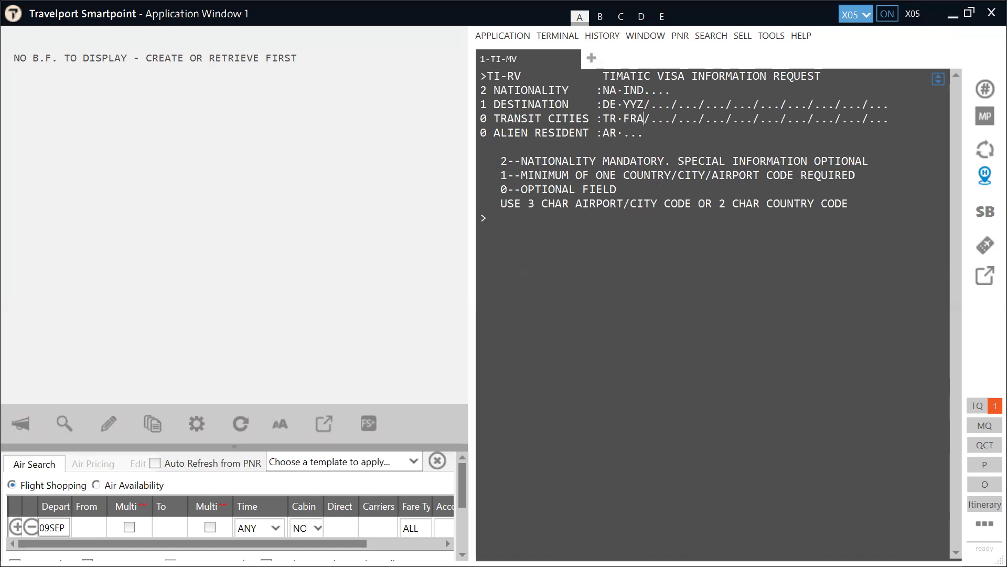
key("Return")
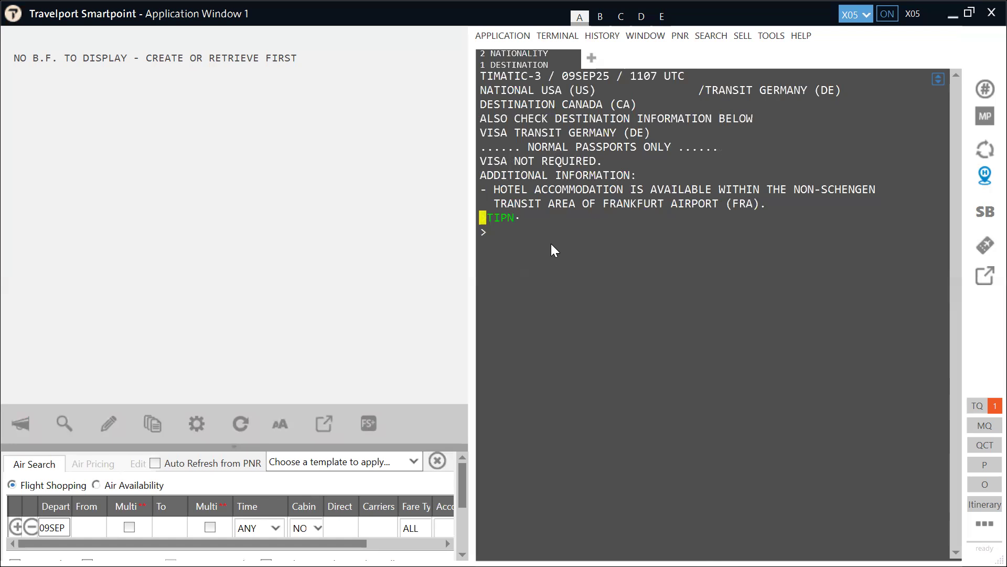
type("TI-RV            TIMATIC VISA INFORMATION REQUEST 2 NATIONALITY    :NA·IND.... 1 DESTINATION    :DE·YYZ/.../.../.../.../.../.../.../.../... 0 TRANSIT CITIES :TR·FRA")
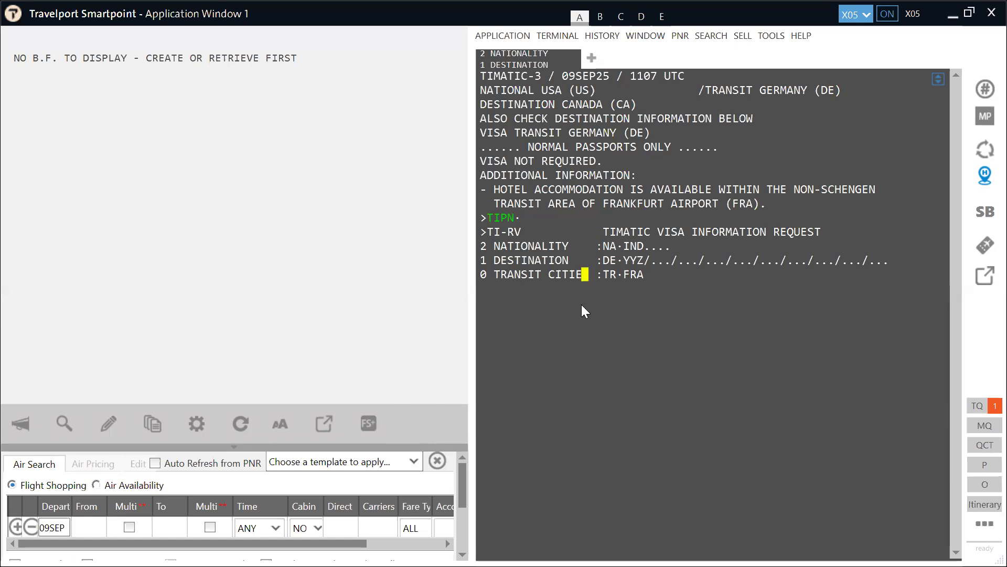
key("End")
key("Return")
- Request Timatic visa information in a new TI-MV form with nationality IND, destination DXB and transit city YVR
type("TI-")
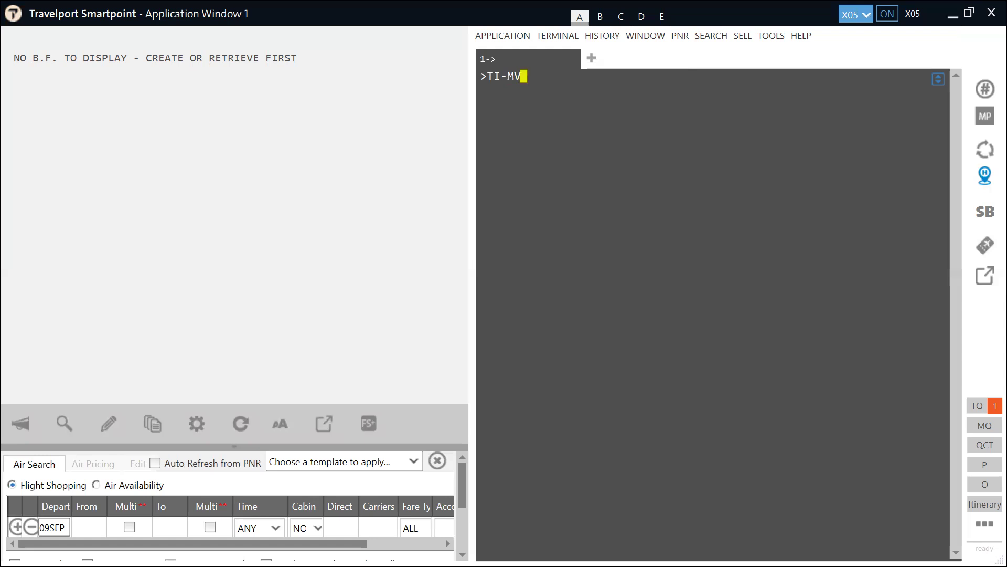
key("Return")
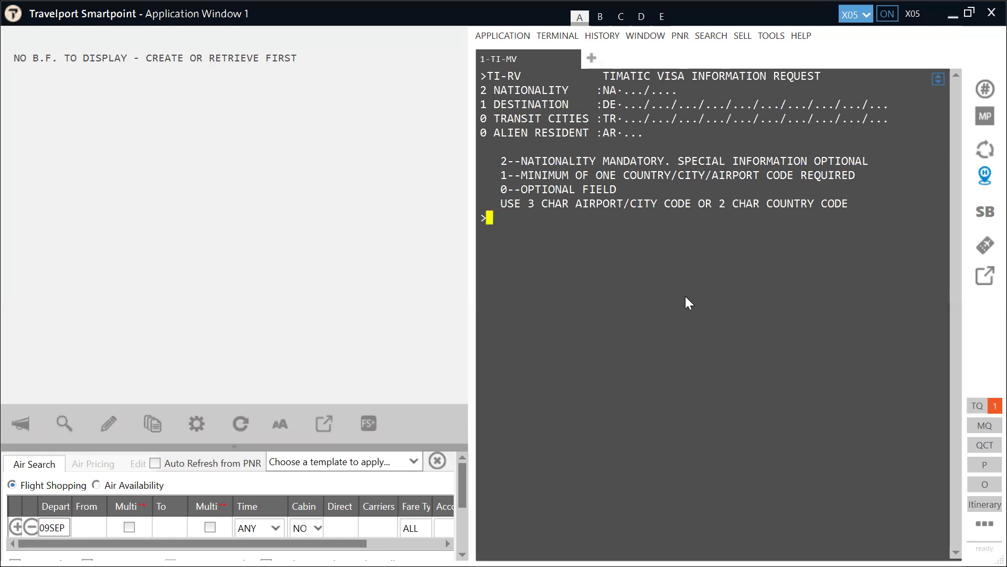
left_click(625, 91)
type("IND")
type("DXB")
left_click(624, 118)
type("YV")
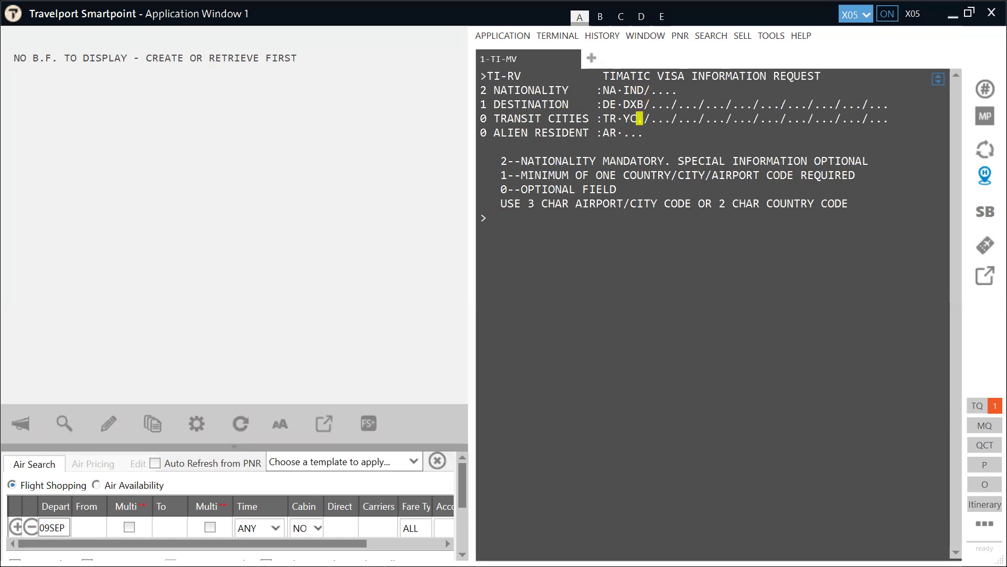
type("R..")
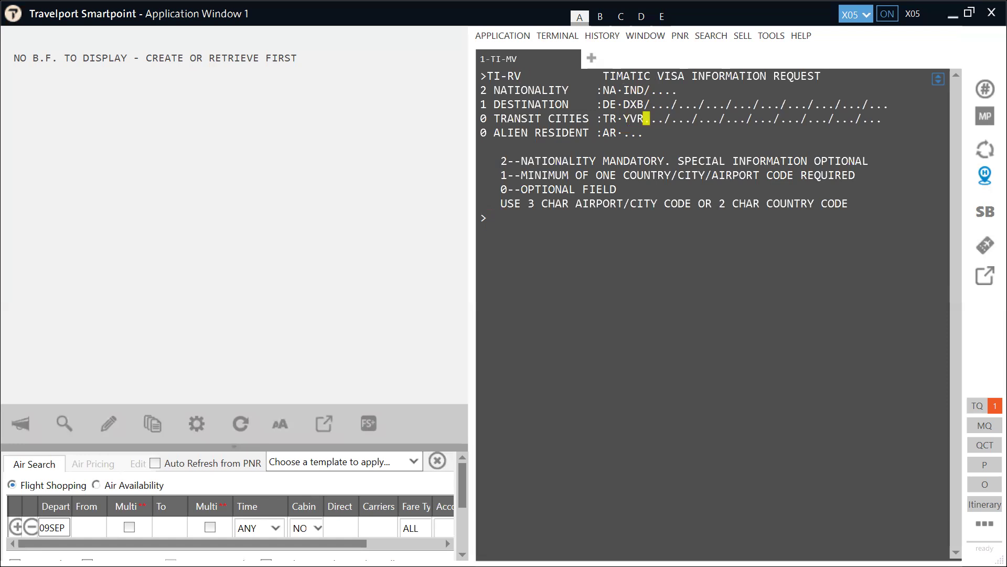
key("Return")
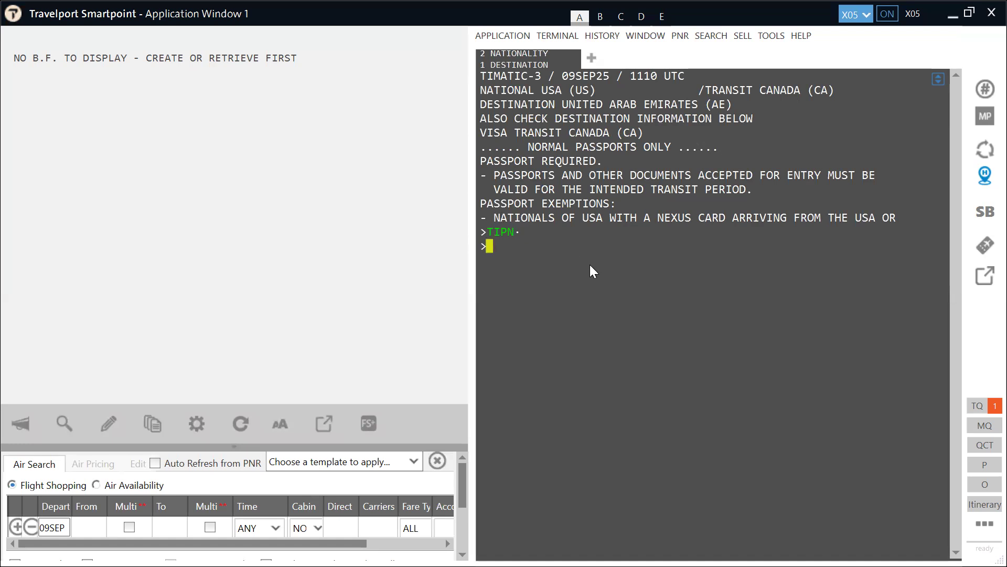
- Clear the visa page, run the FSDEL10SEPYYZ fare search and compare the transit airports in its pricing options down to option 12
key("ctrl+w")
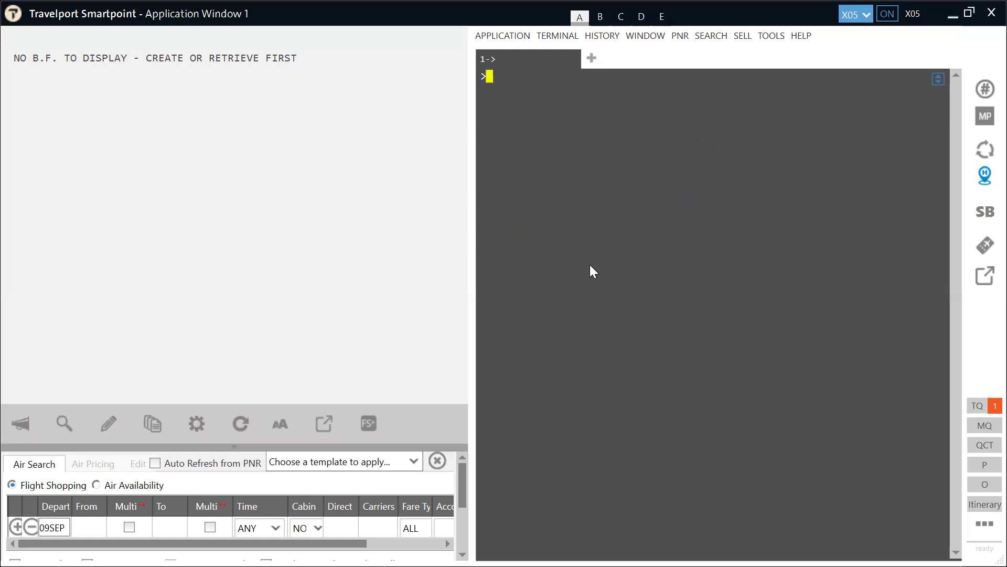
type("FSDE")
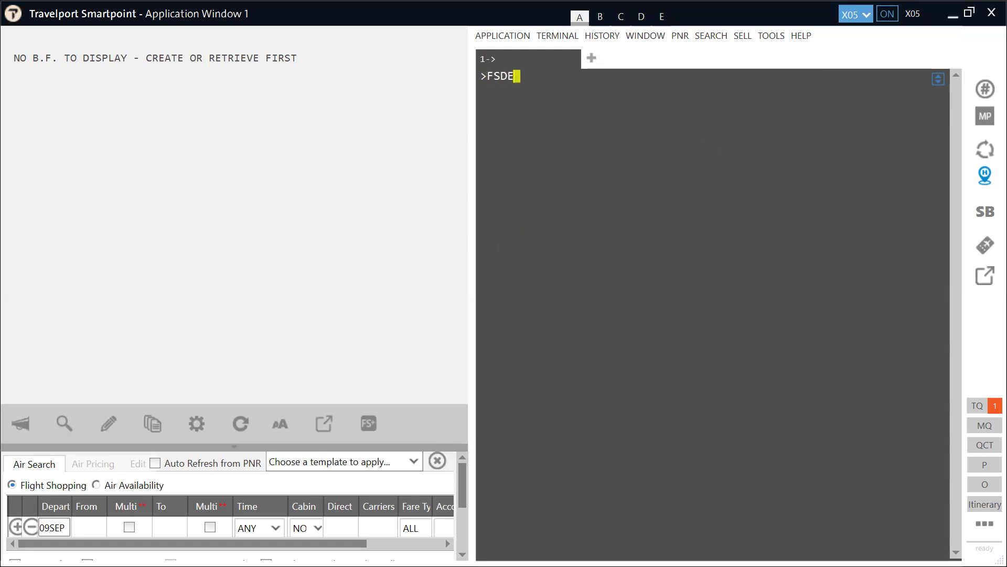
type("L10SEPYYZ")
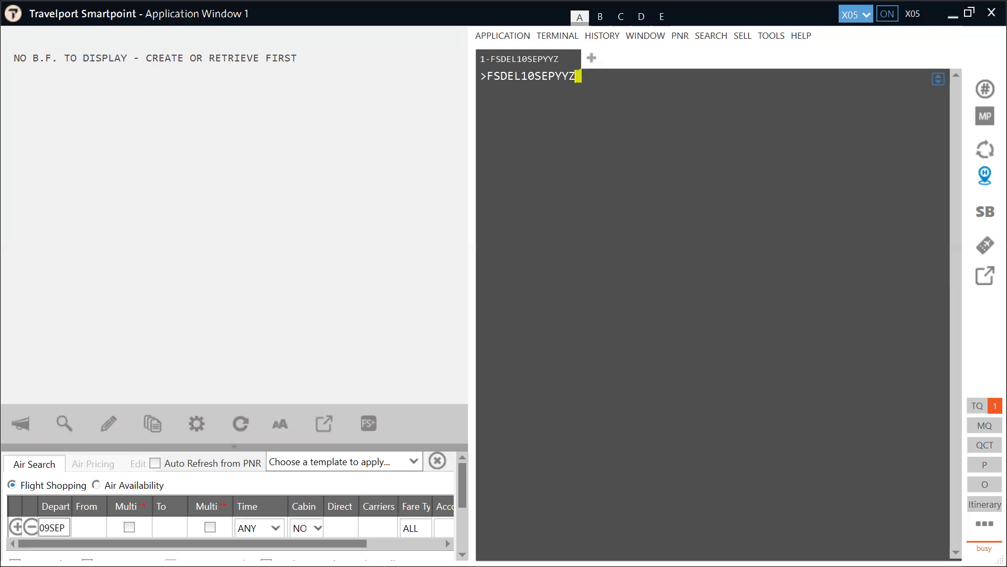
key("Return")
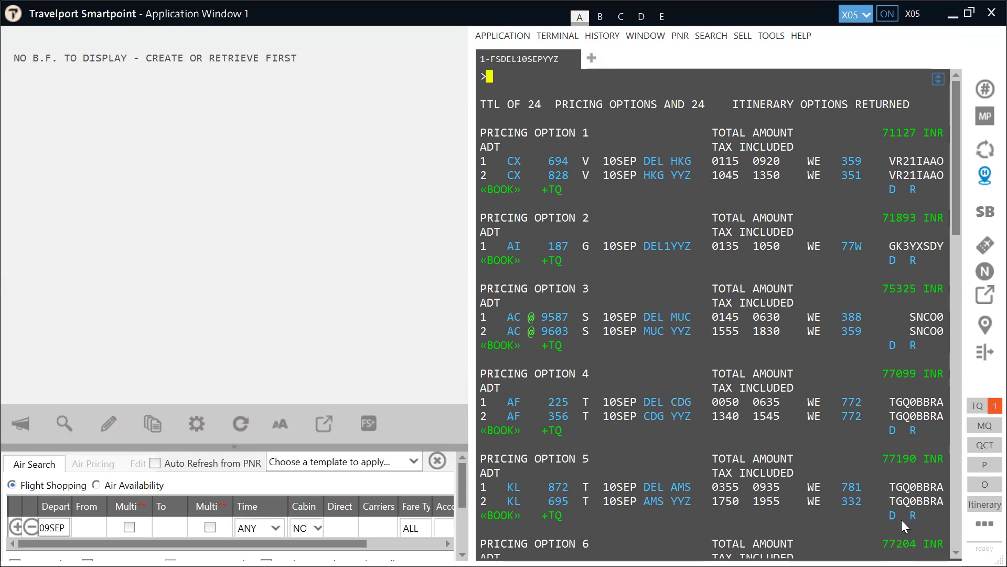
scroll(719, 315, "down", 2)
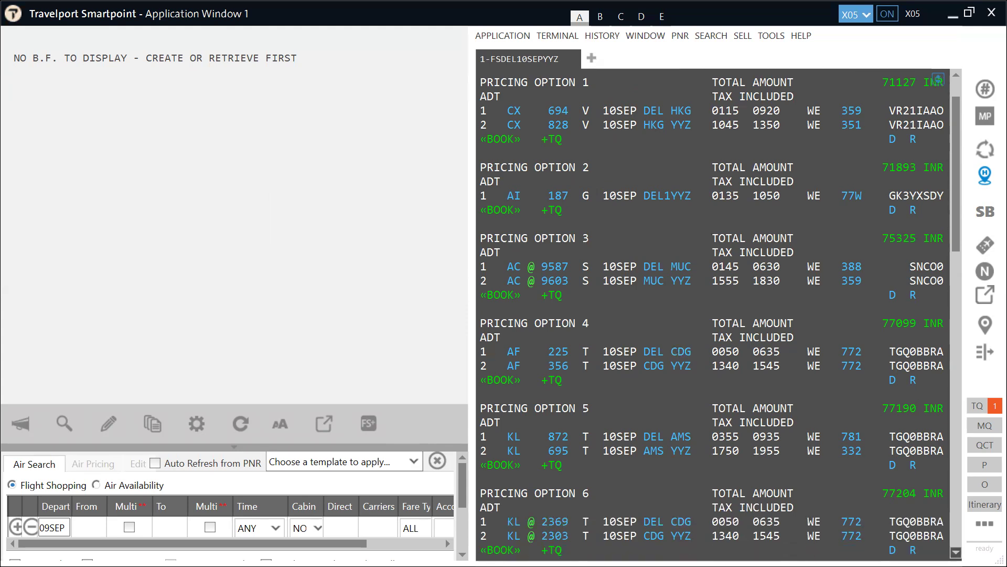
scroll(583, 399, "down", 14)
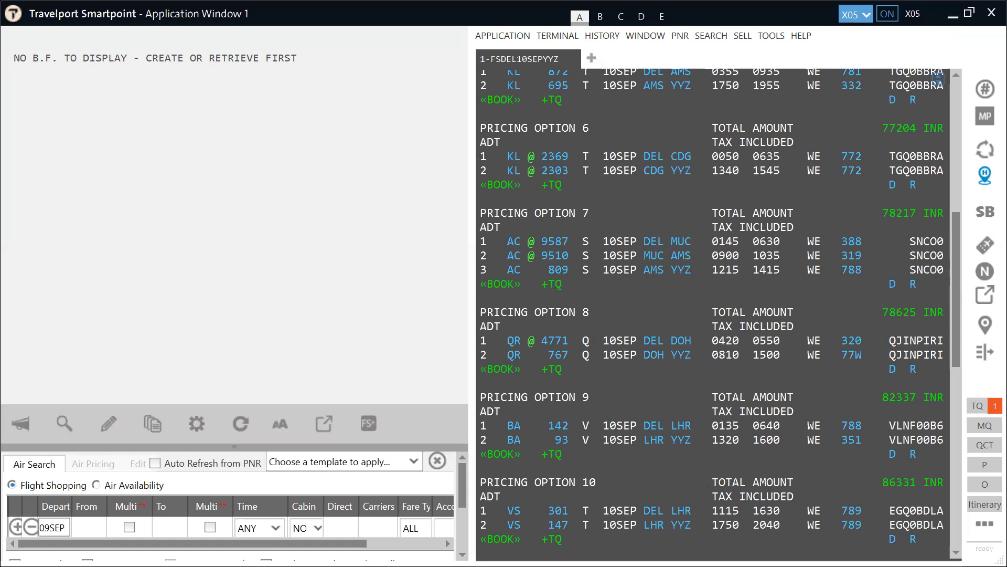
scroll(714, 315, "down", 4)
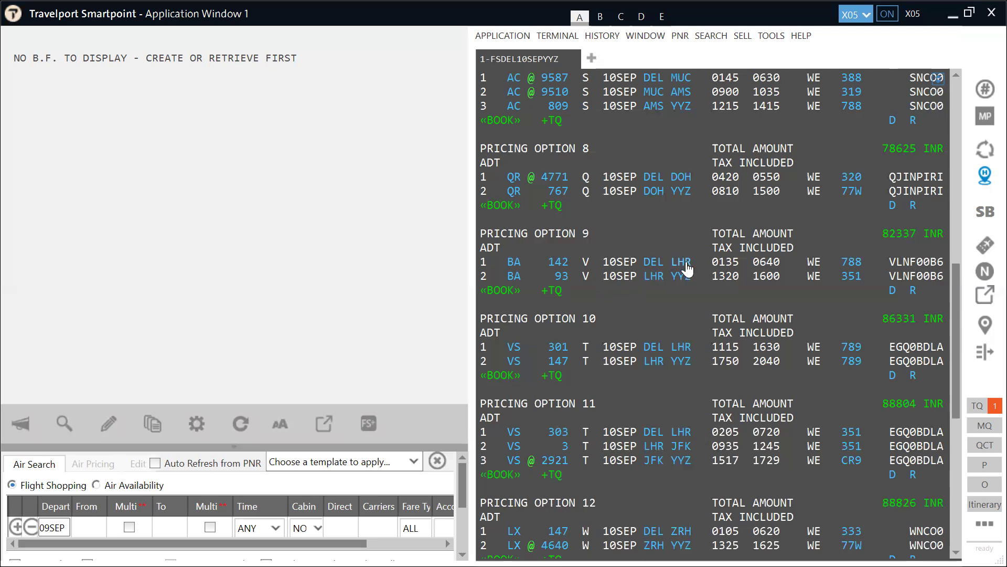
mouse_move(653, 284)
mouse_move(682, 289)
mouse_move(685, 268)
scroll(957, 308, "up", 2)
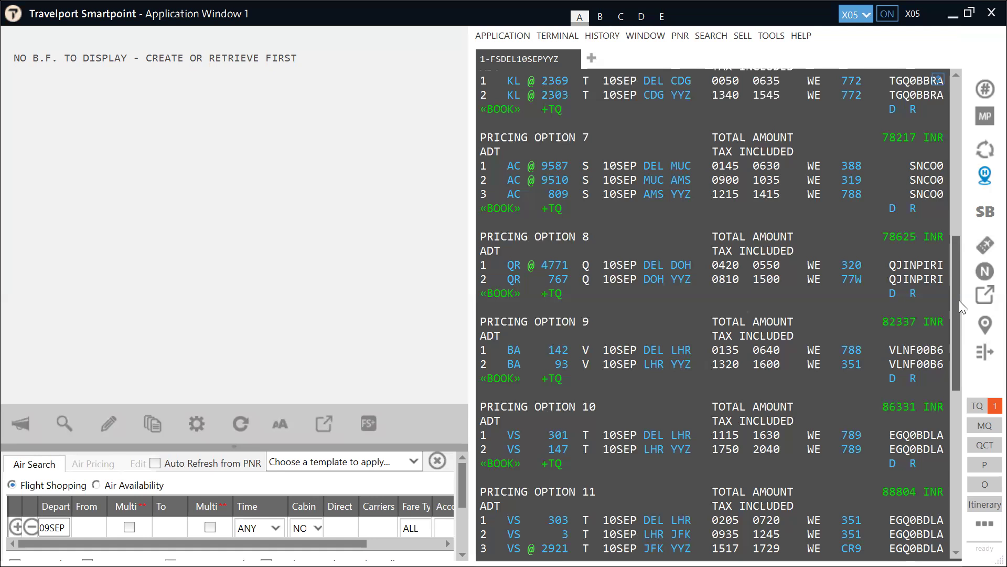
- Clear the fare results and open a blank TI-MV Timatic visa form to view its transit cities field, clearing the terminal when done
key("Pause")
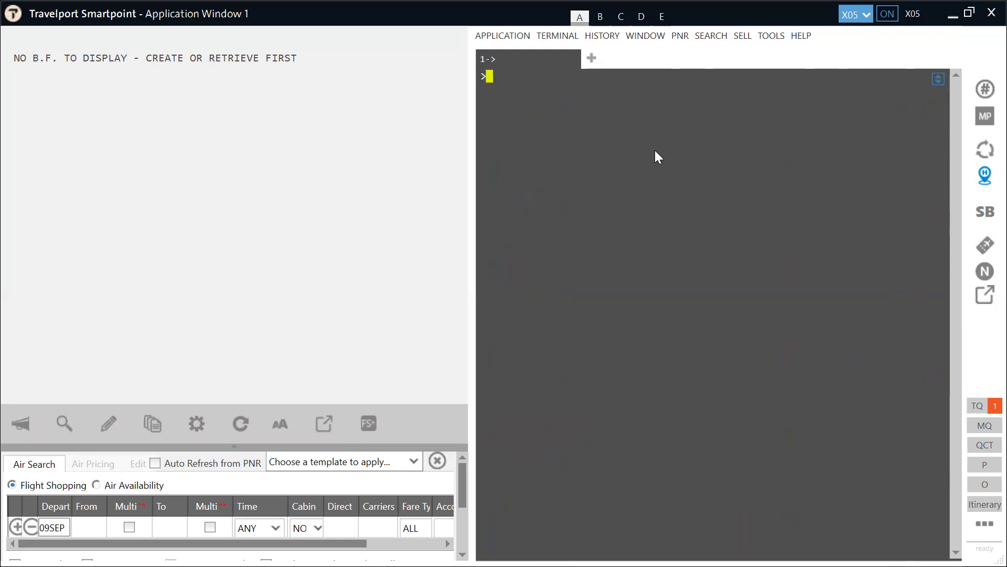
type("TI-MV")
key("Return")
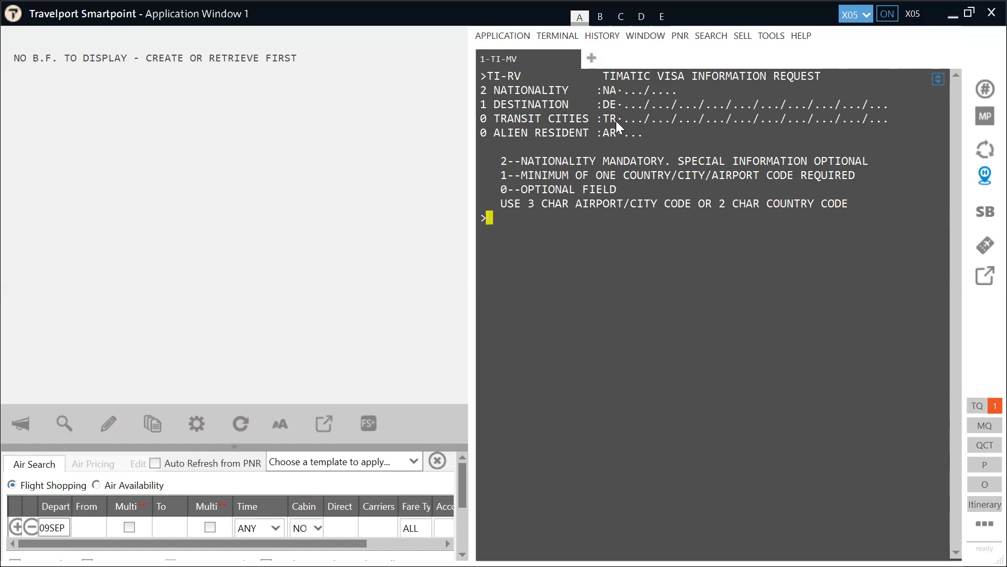
left_click(660, 121)
key("ctrl+Home")
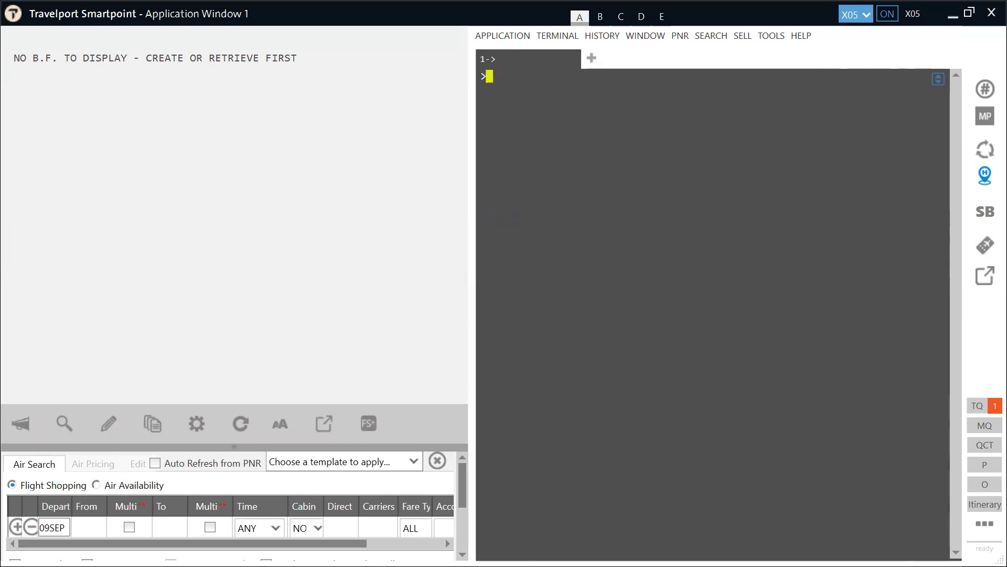
- Run the fare search FSDEL20OCTYYZ for Delhi to Toronto on 20 October and review the routings of pricing options 1 to 16
type("FSDEL20OCT")
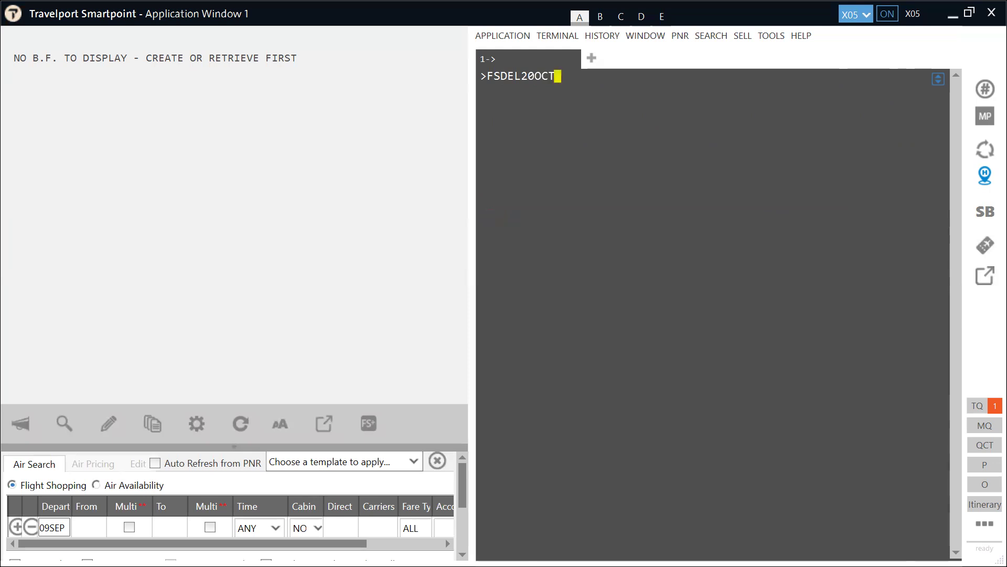
type("YYZ")
key("Return")
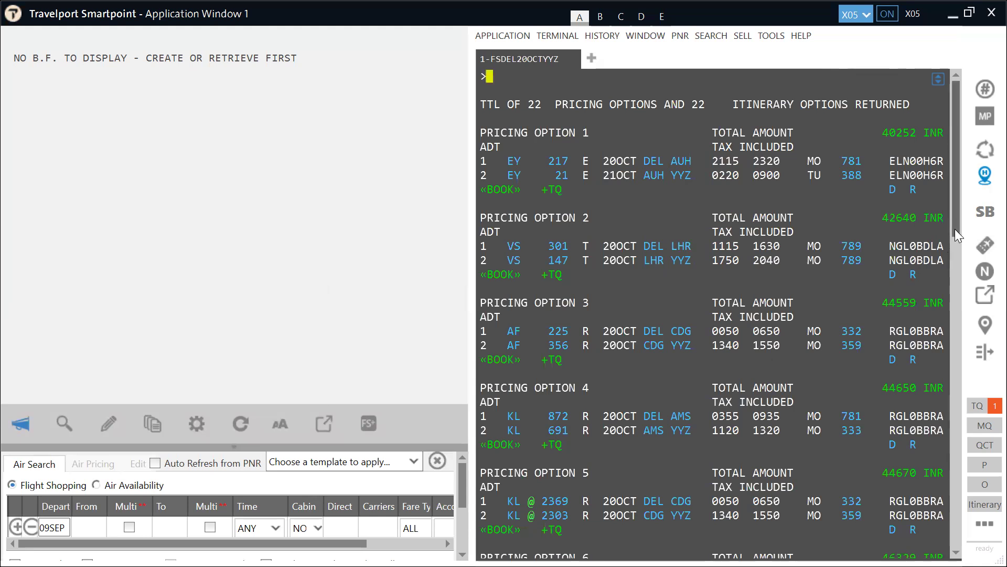
left_click_drag(955, 227, 950, 258)
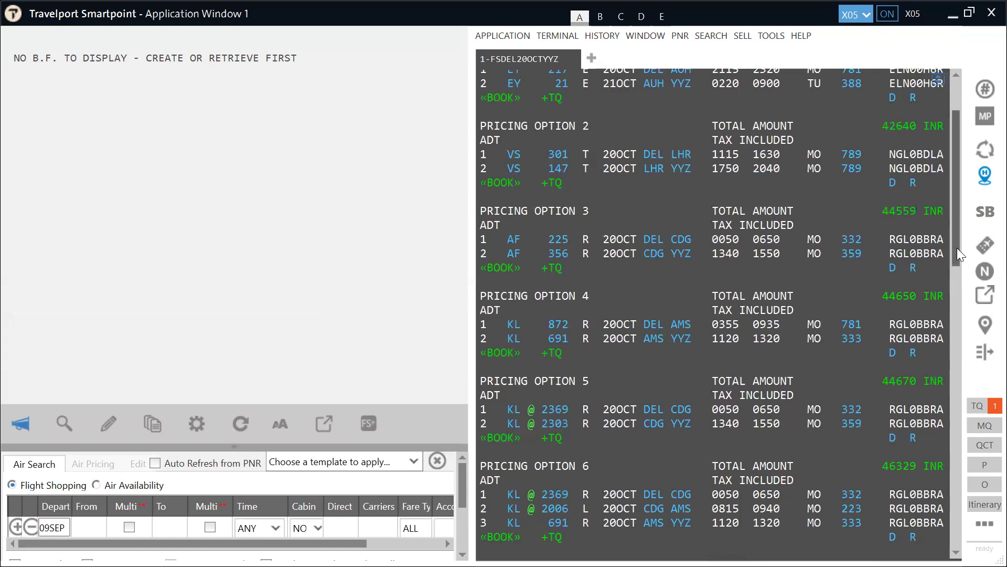
left_click_drag(957, 248, 946, 333)
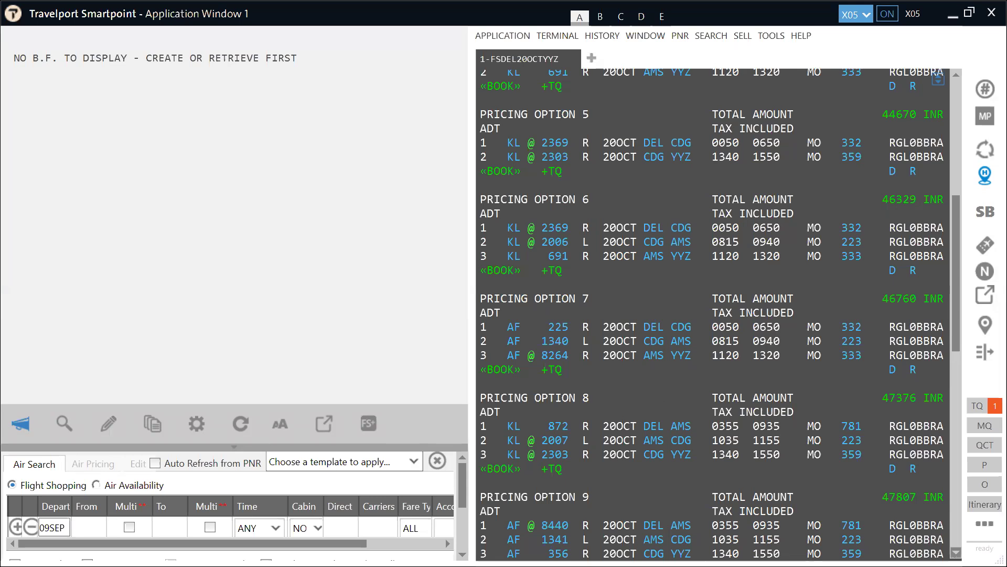
scroll(719, 314, "down", 2)
scroll(639, 381, "down", 5)
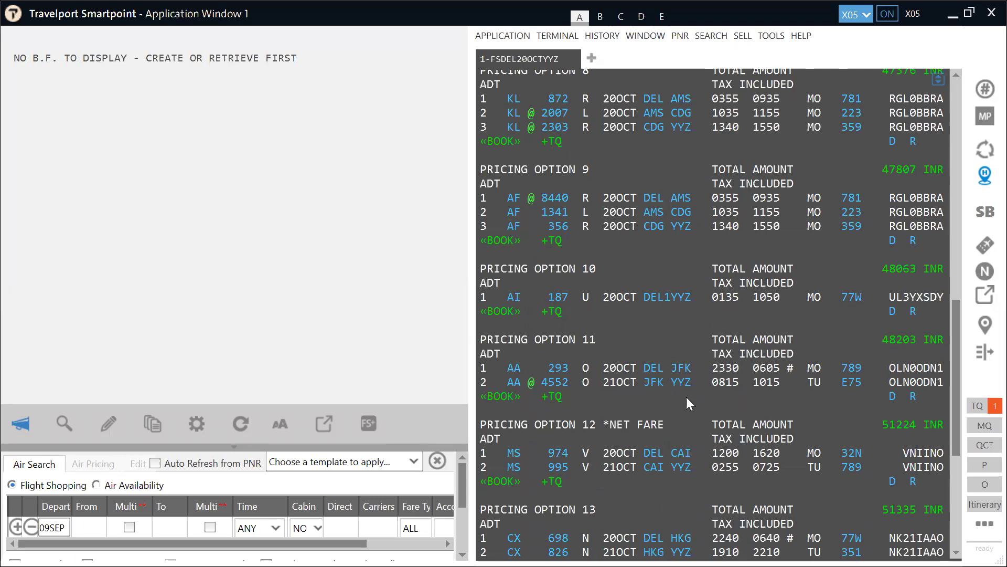
mouse_move(690, 391)
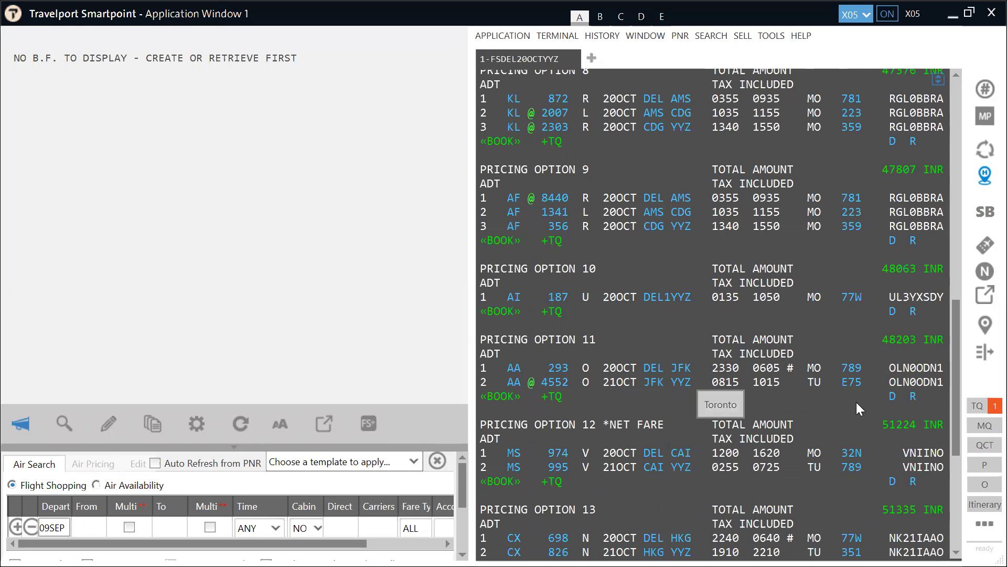
left_click_drag(959, 388, 951, 467)
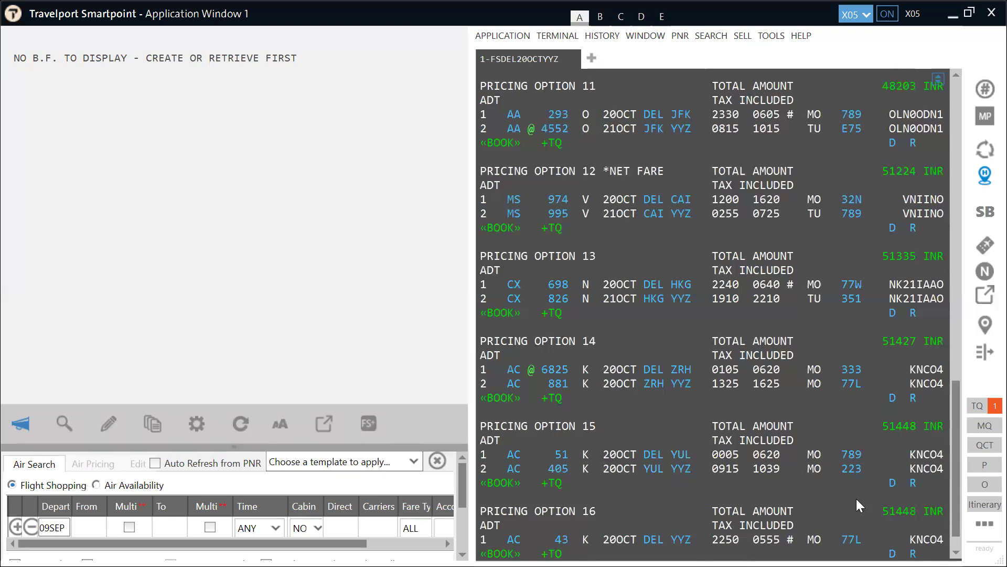
- Load more flights for the 20 October search and review the transit airports in pricing options 17 to 22
left_click(957, 552)
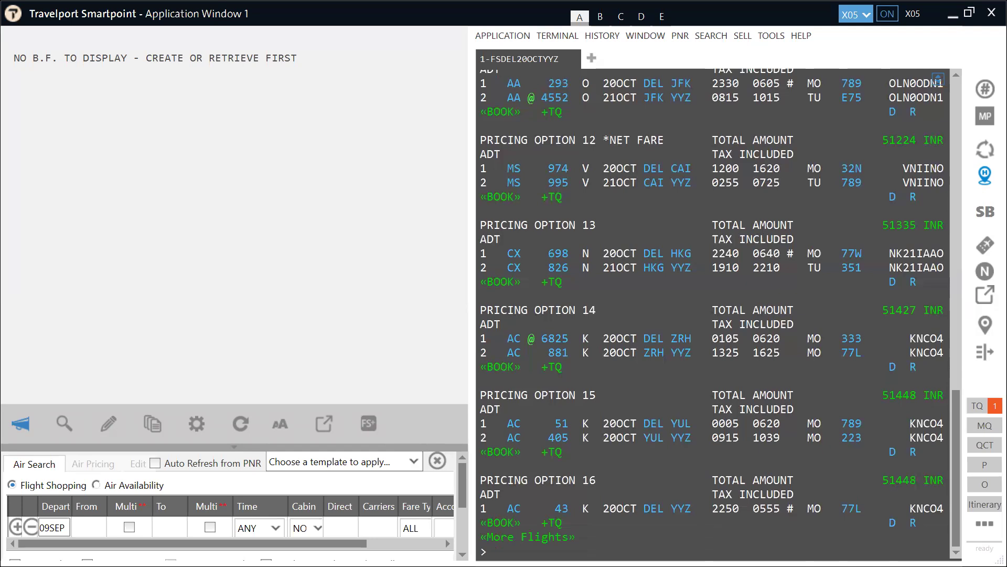
left_click(540, 538)
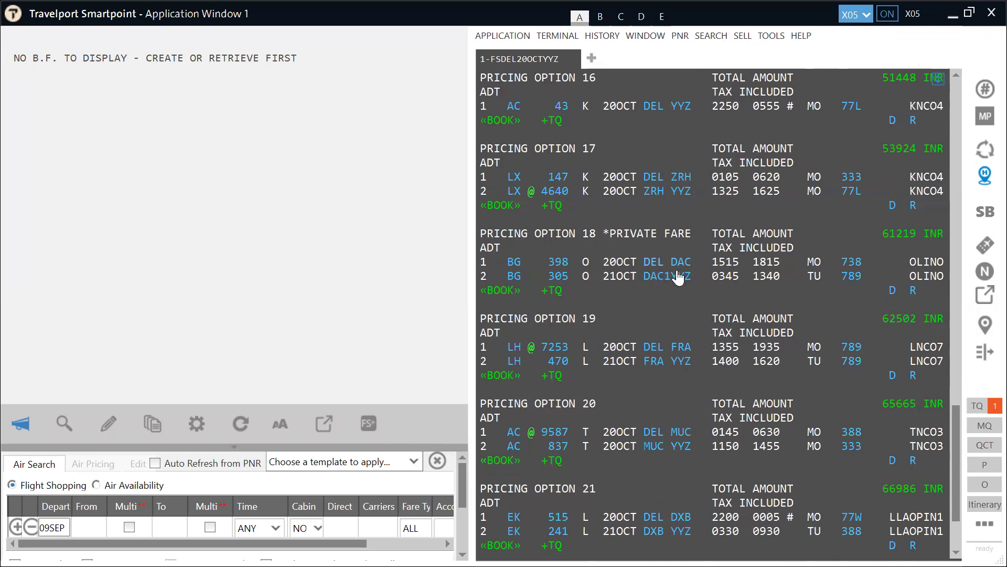
mouse_move(683, 268)
scroll(715, 309, "down", 3)
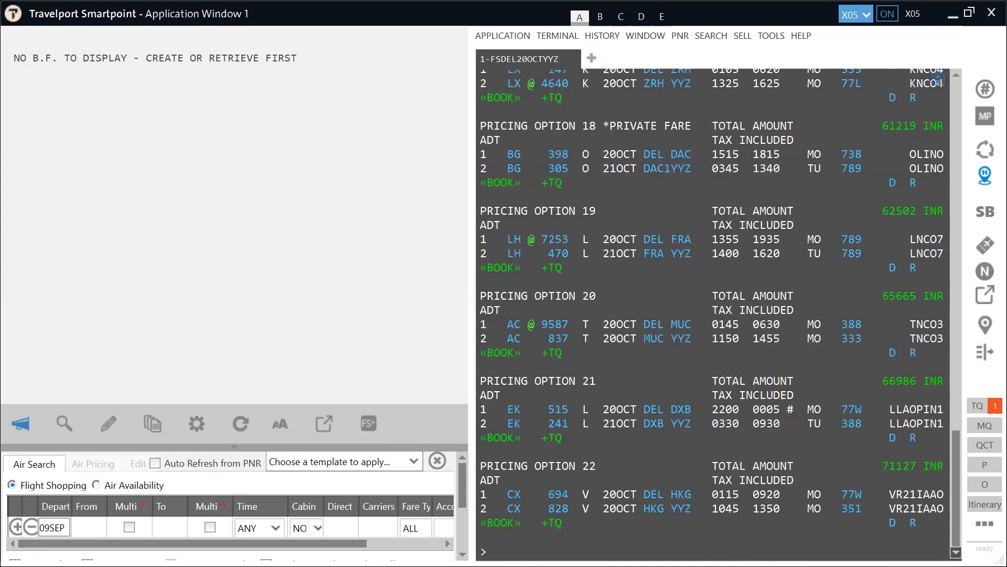